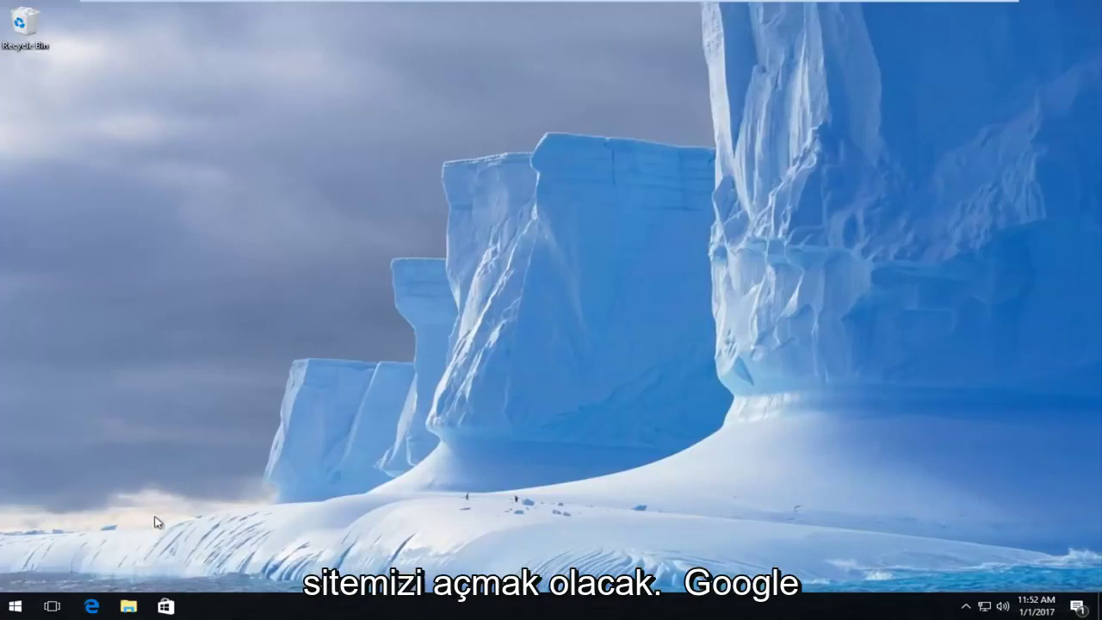
# Search Start for 'chrome' and launch Google Chrome
pyautogui.click(14, 606)
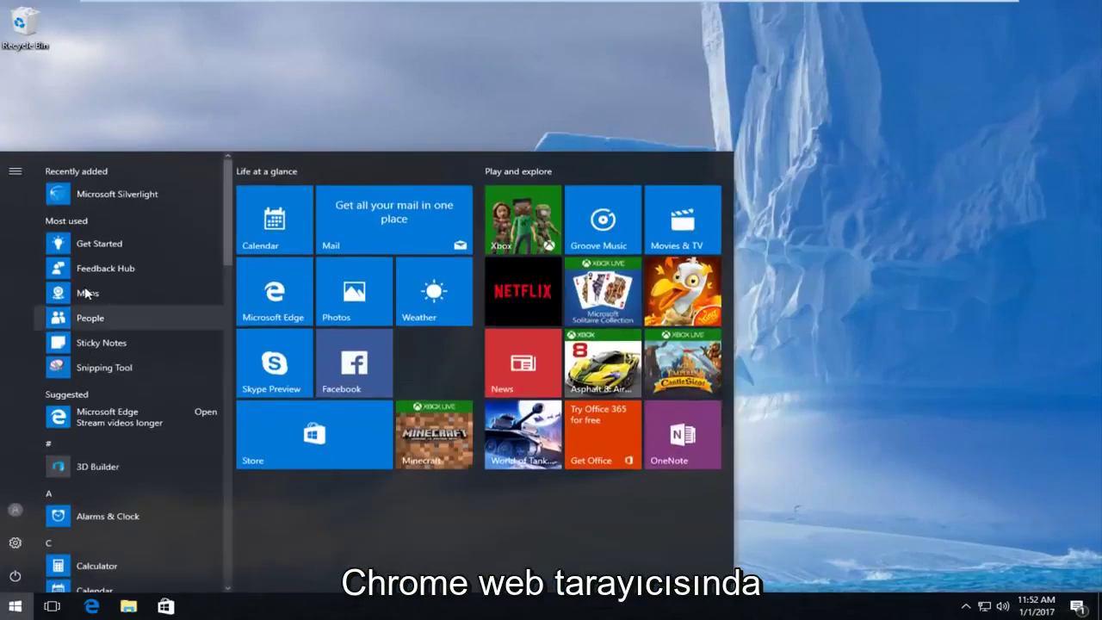
pyautogui.click(89, 519)
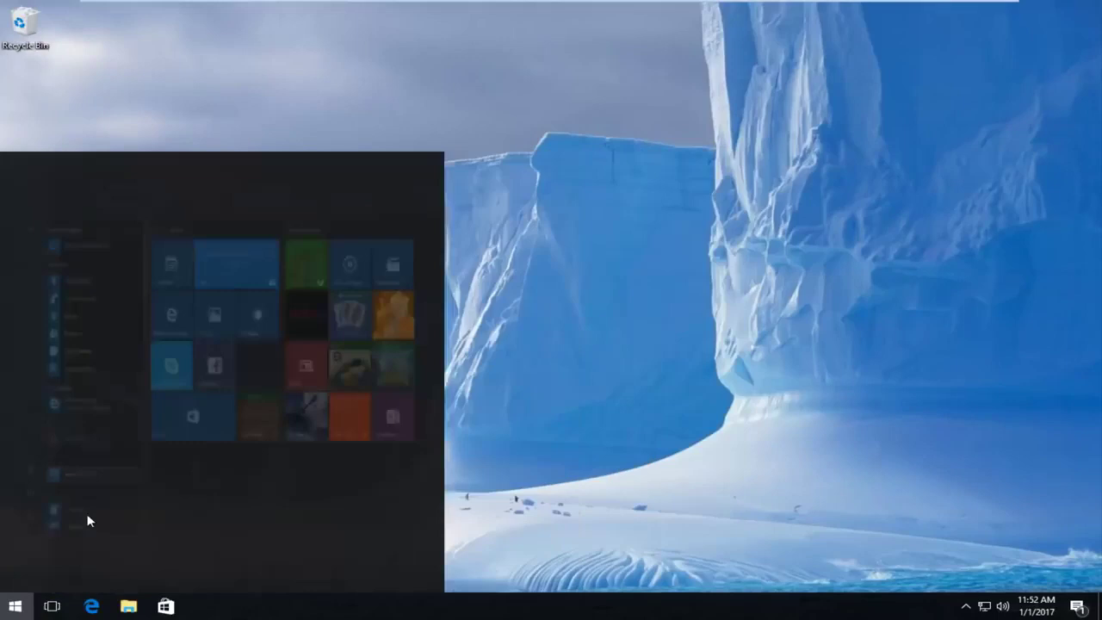
pyautogui.write('chrome')
pyautogui.click(121, 227)
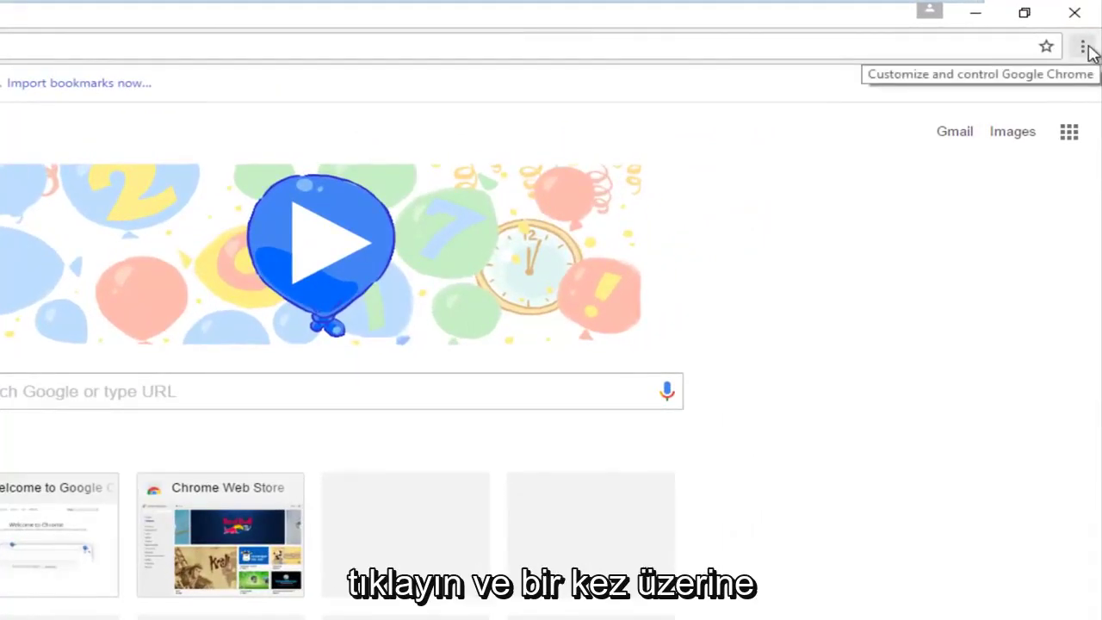
# Bring up Chrome's Clear browsing data dialog from More tools
pyautogui.click(1083, 48)
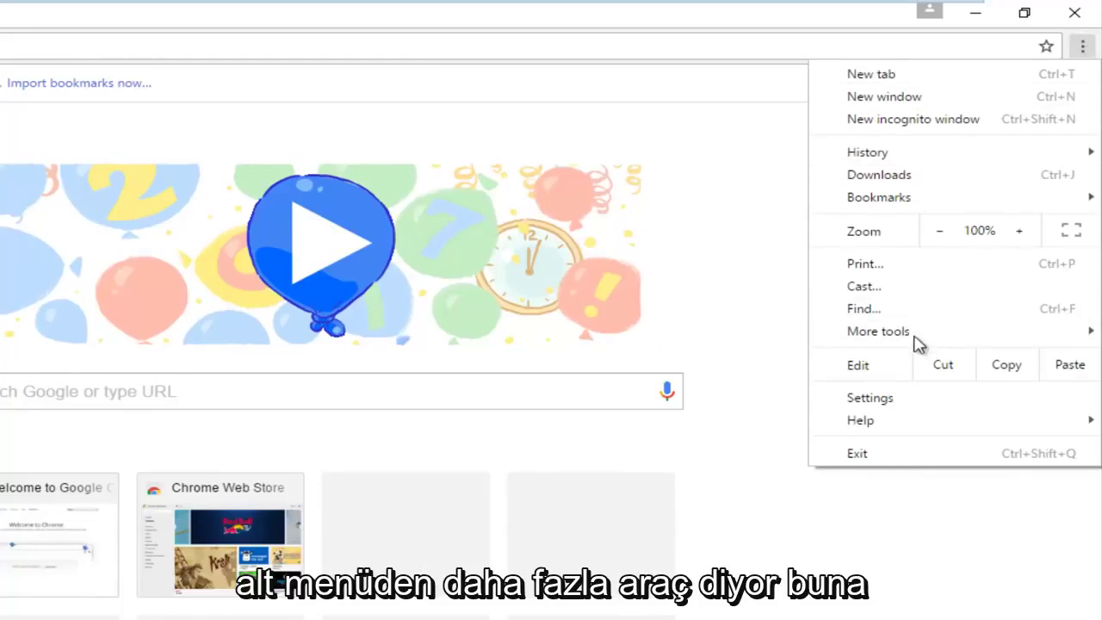
pyautogui.moveTo(918, 339)
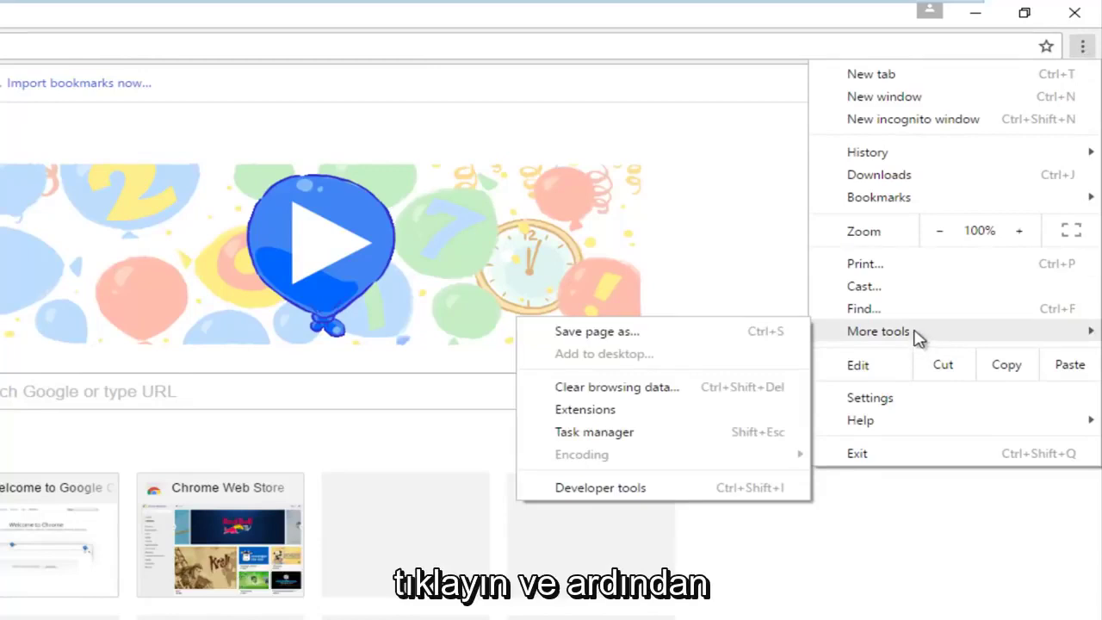
pyautogui.click(600, 389)
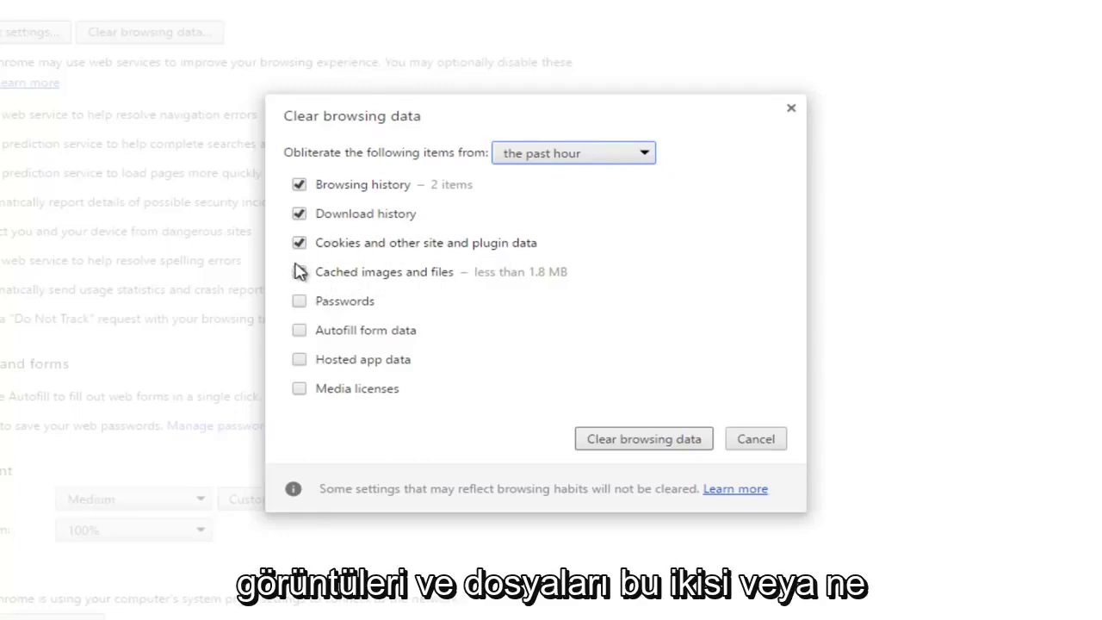
# Clear only cookies and cached files from the beginning of time, keeping browsing and download history
pyautogui.click(303, 214)
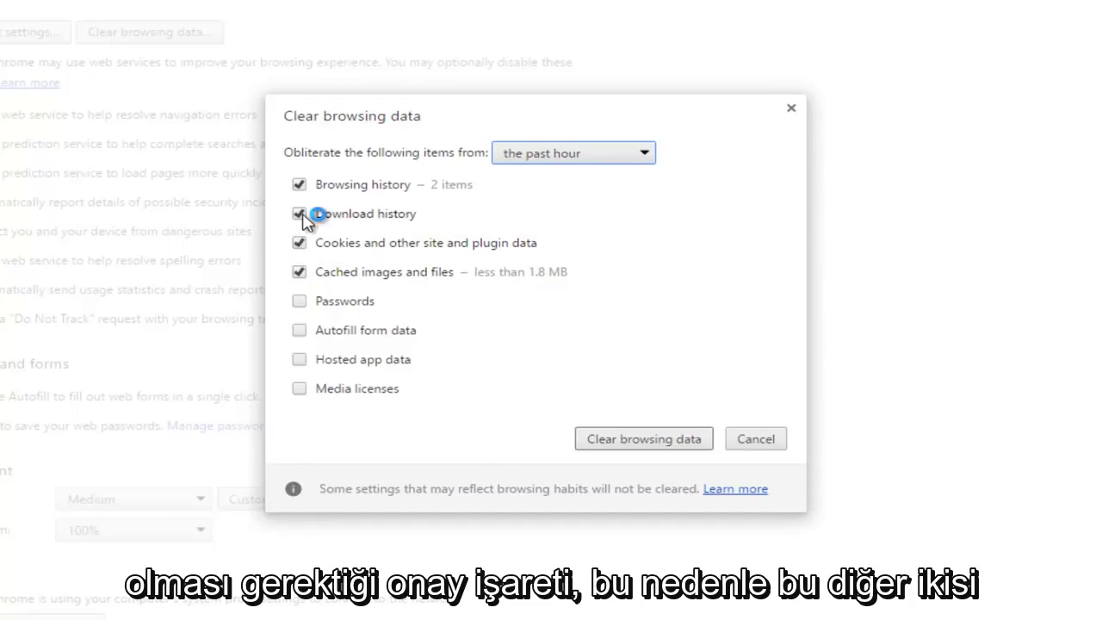
pyautogui.click(300, 184)
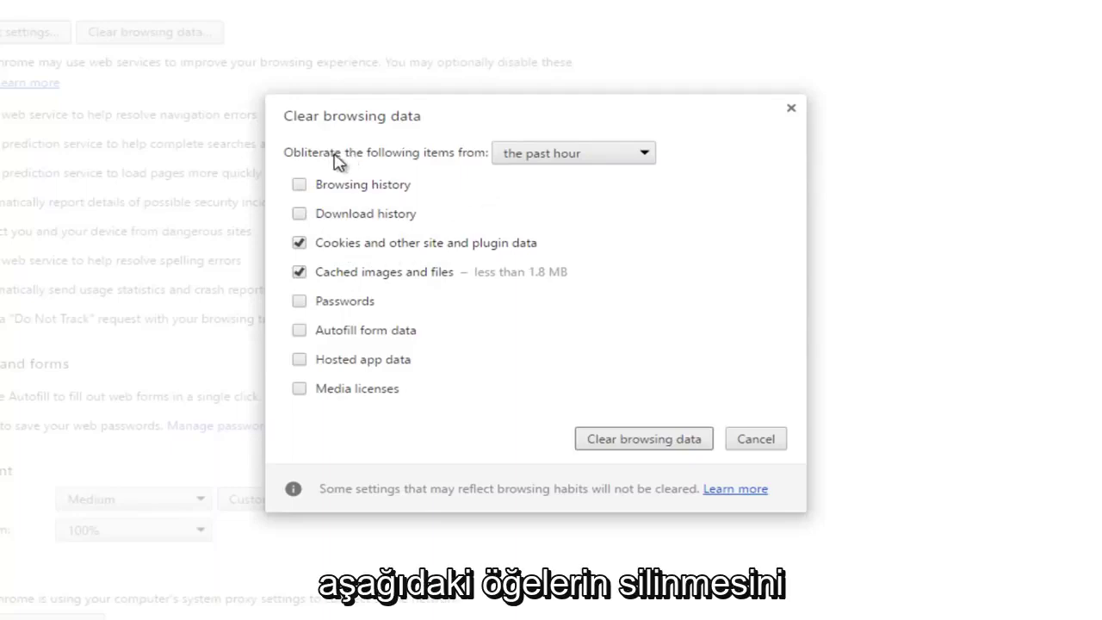
pyautogui.click(628, 154)
pyautogui.click(547, 240)
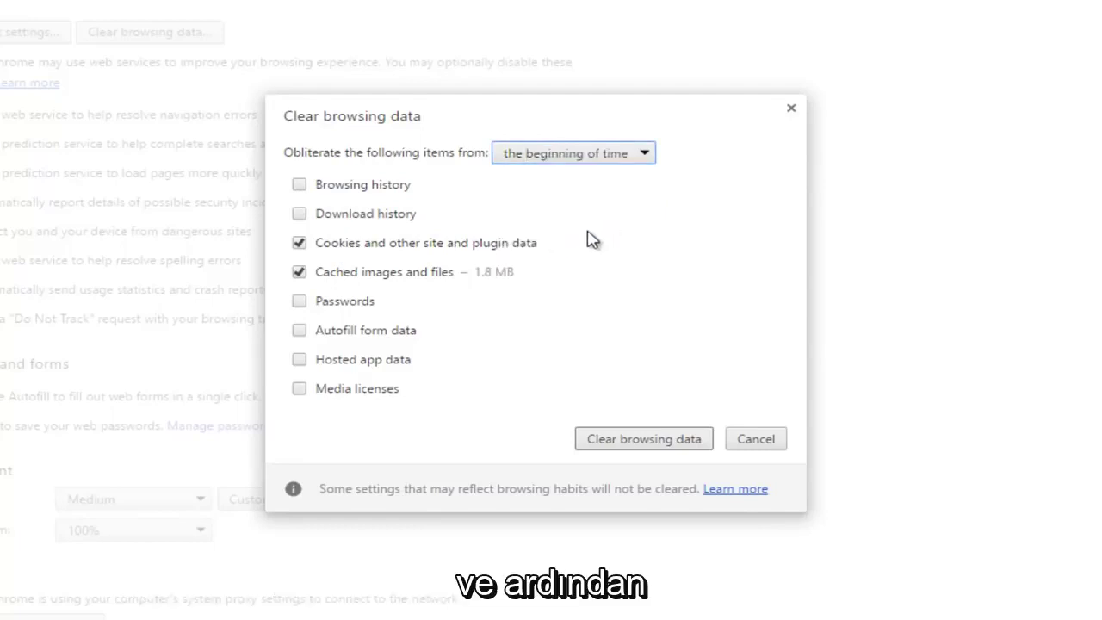
pyautogui.click(644, 440)
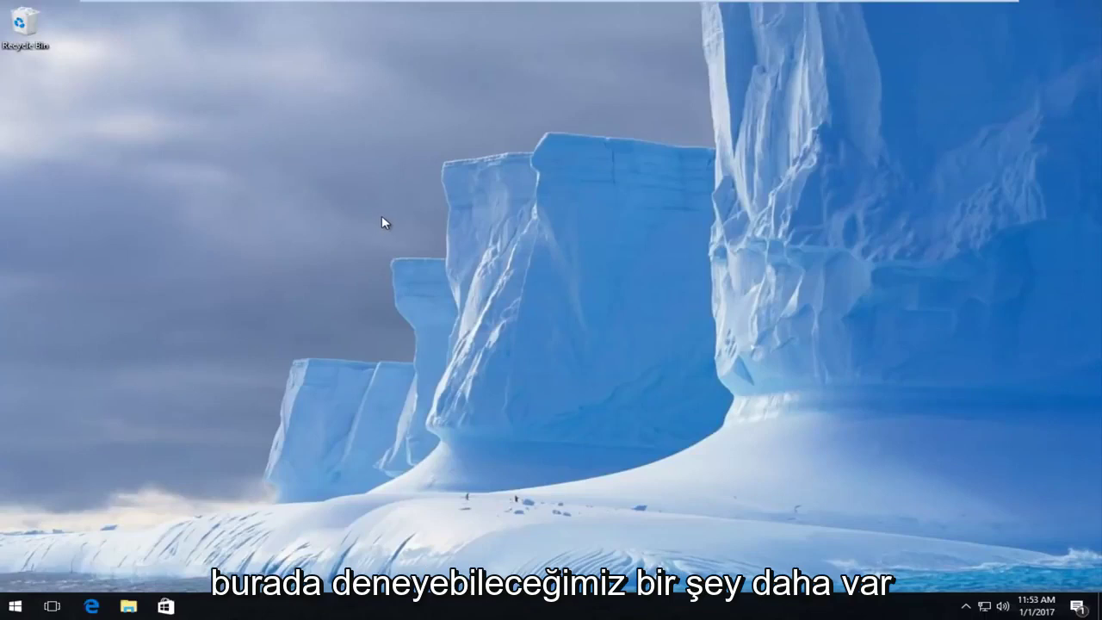
# Launch Command Prompt (Admin) from the Start button's quick menu
pyautogui.rightClick(15, 606)
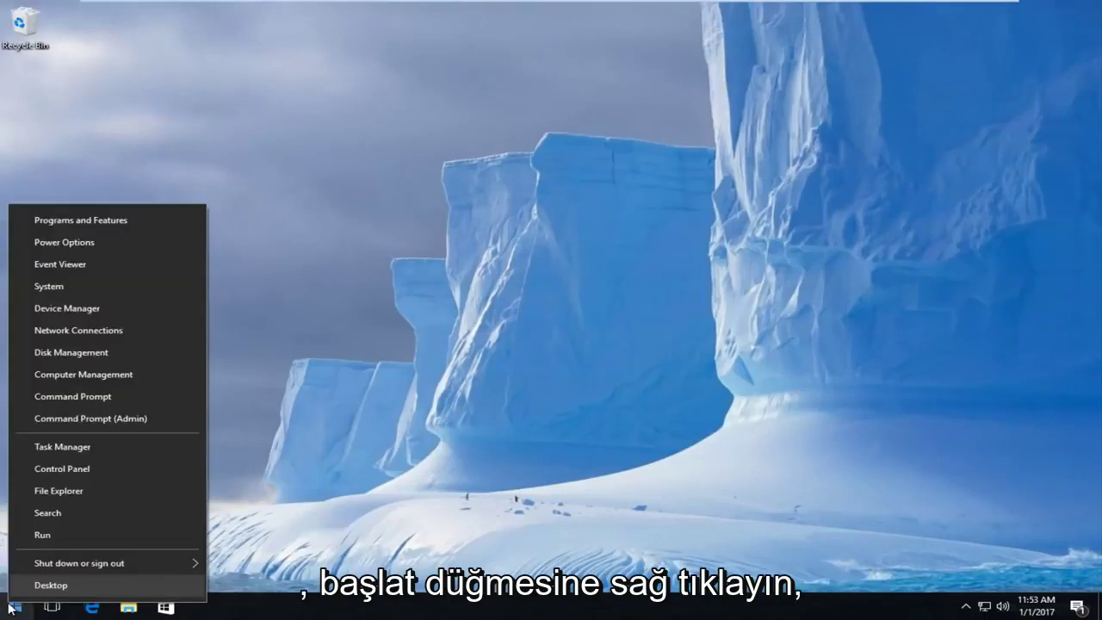
pyautogui.click(98, 419)
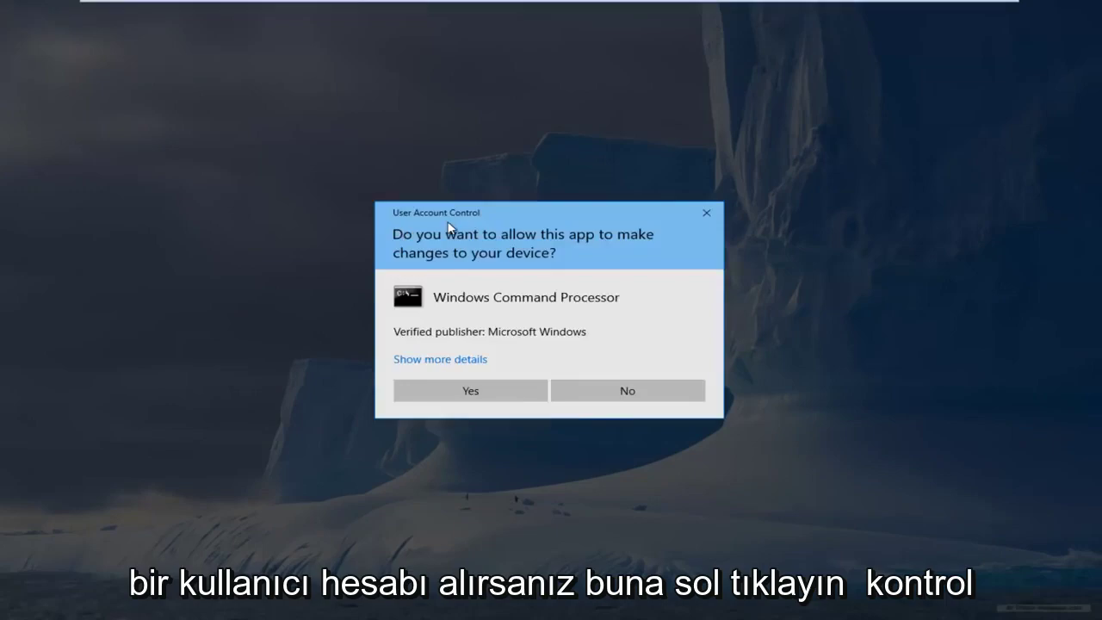
# Approve the admin prompt, then run ipconfig /release followed by ipconfig /all
pyautogui.click(454, 390)
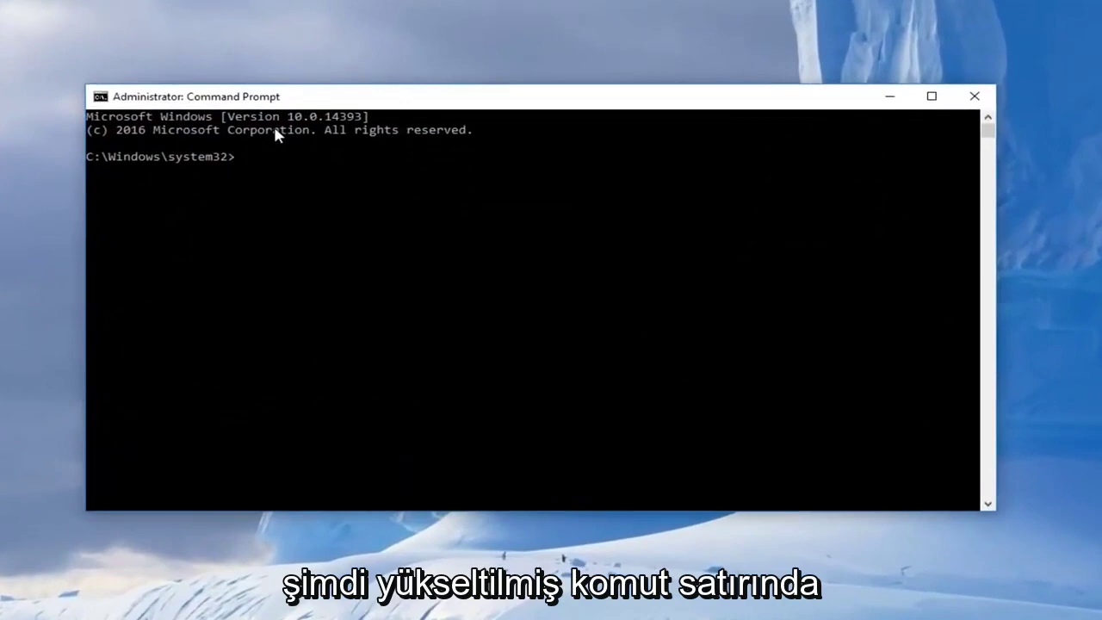
pyautogui.write('ipconfig')
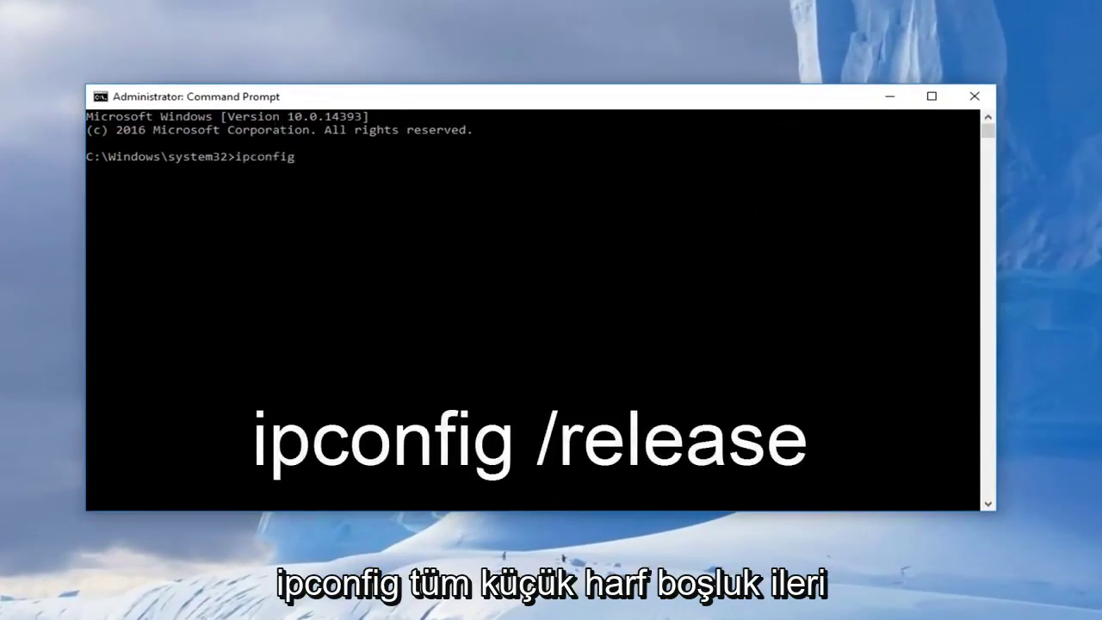
pyautogui.write(' /')
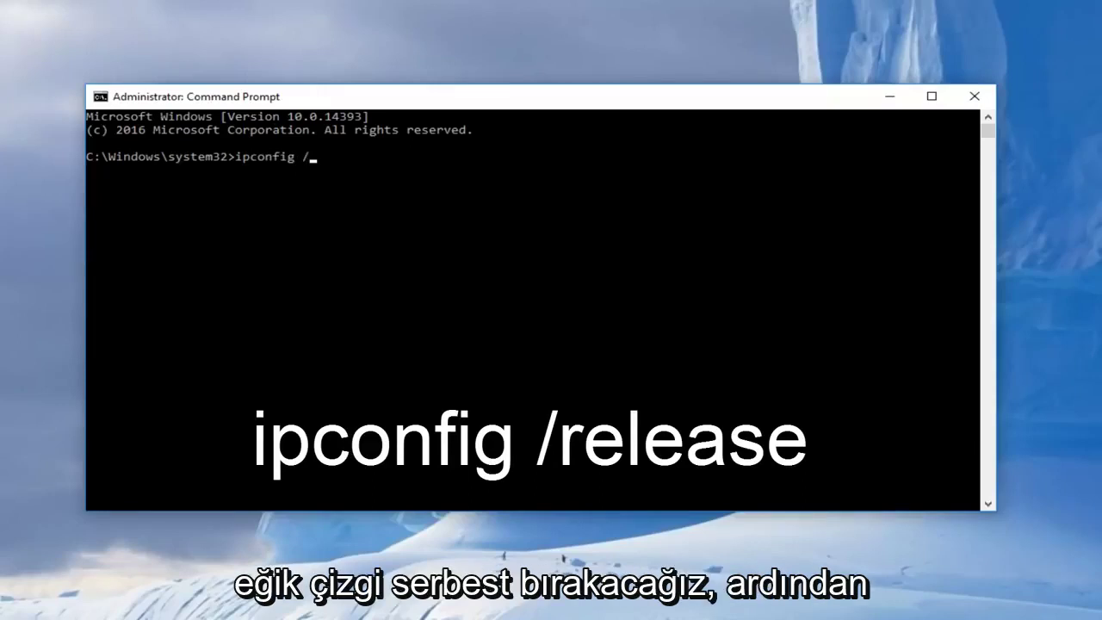
pyautogui.write('release')
pyautogui.press('Return')
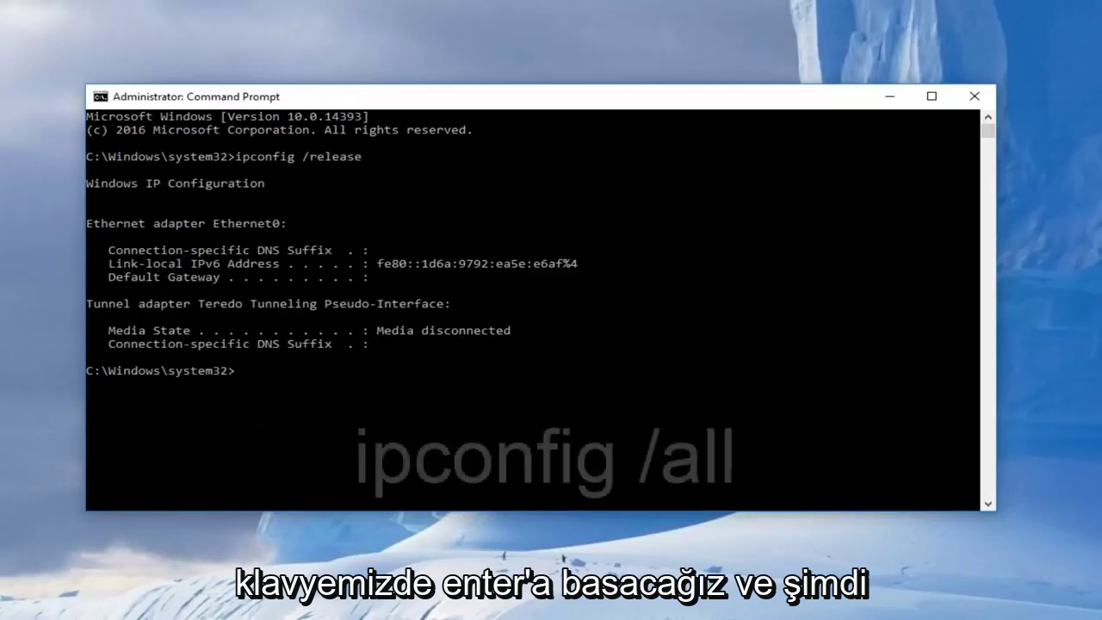
pyautogui.write('ipcon')
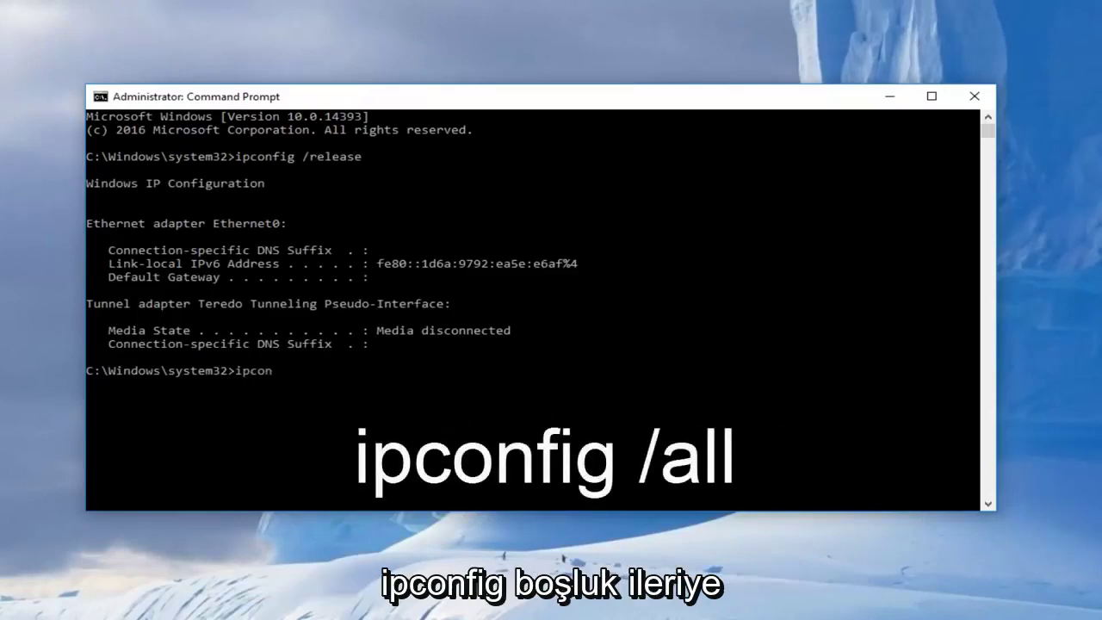
pyautogui.write('fig /all')
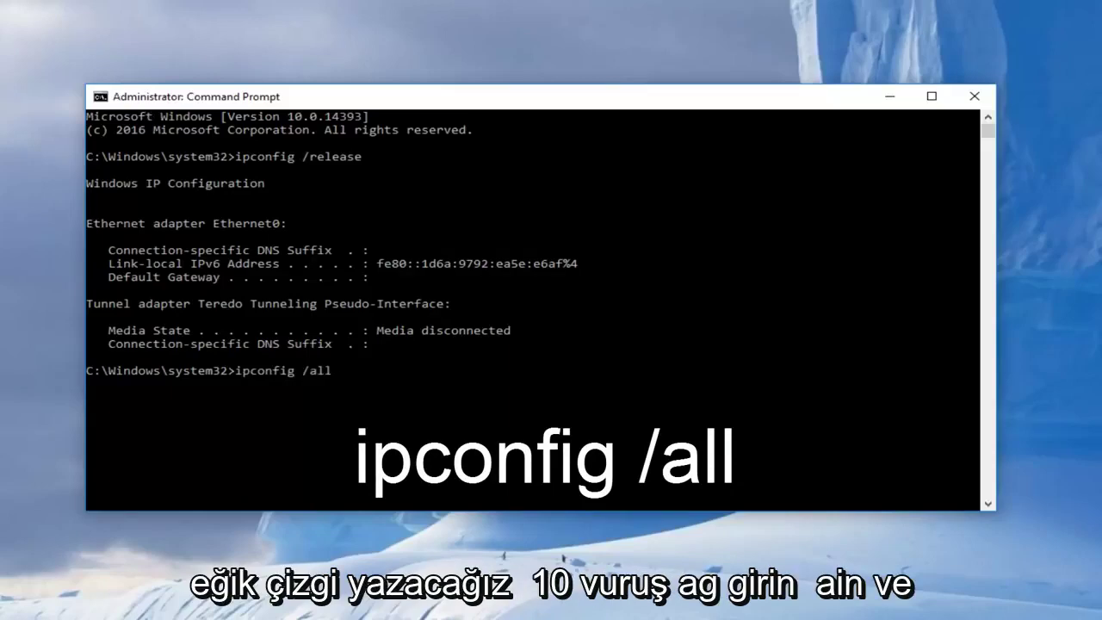
pyautogui.press('Return')
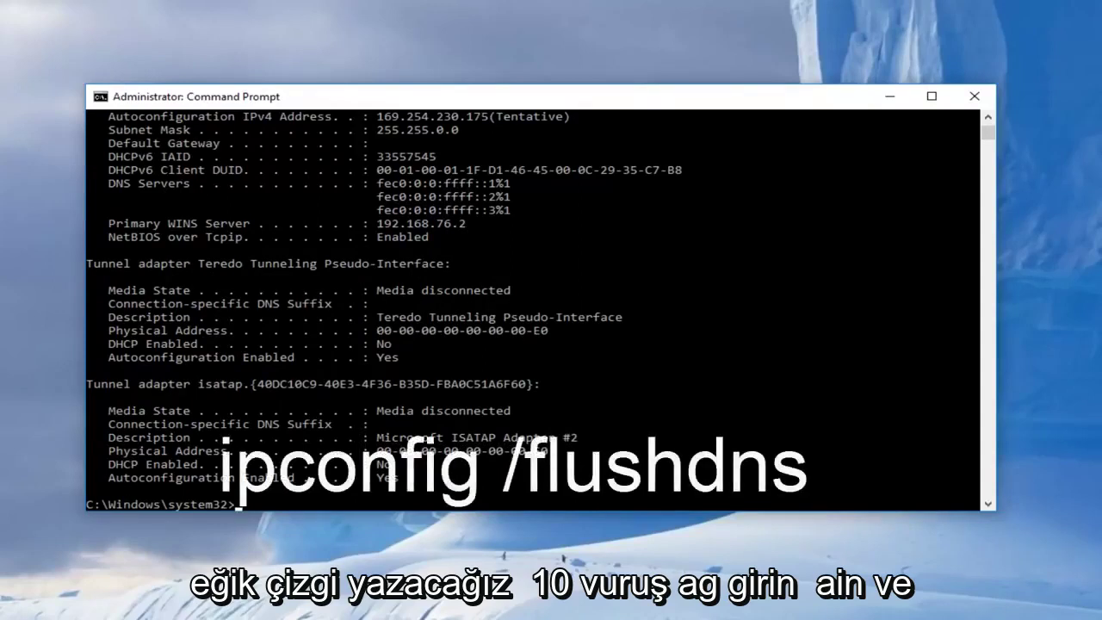
# Run ipconfig /flushdns, then start ipconfig /renew
pyautogui.write('ipconfig')
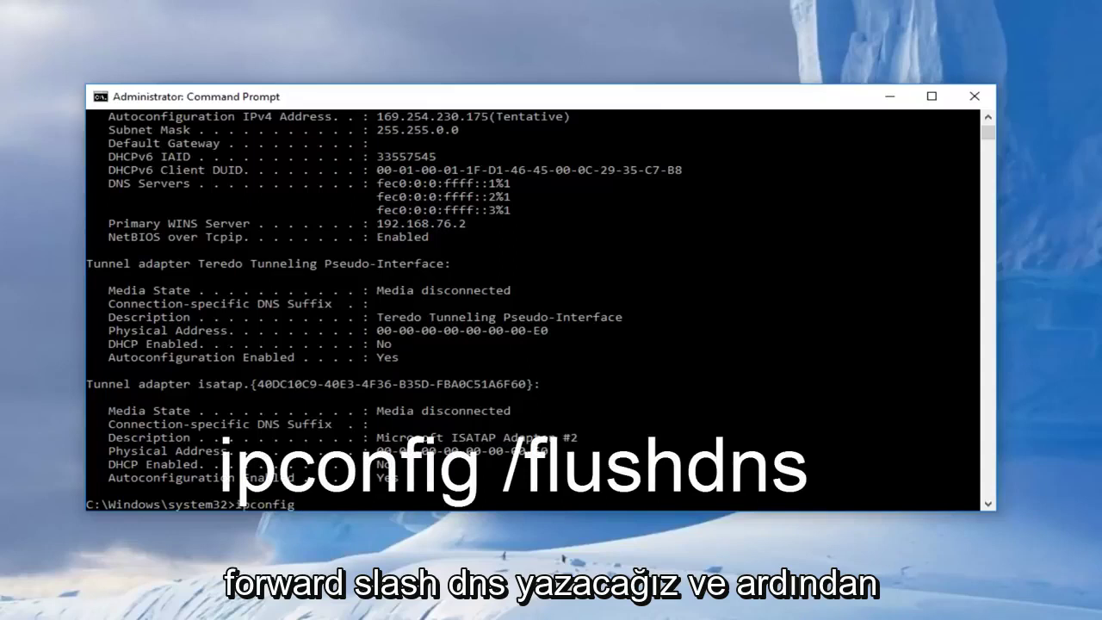
pyautogui.write(' /flushdns')
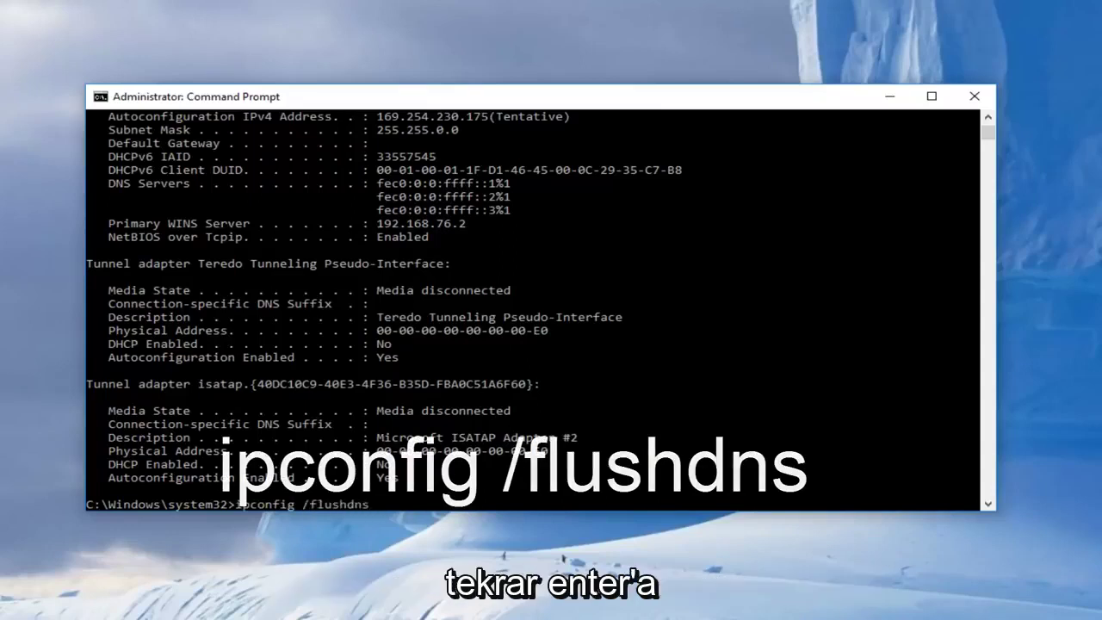
pyautogui.press('Return')
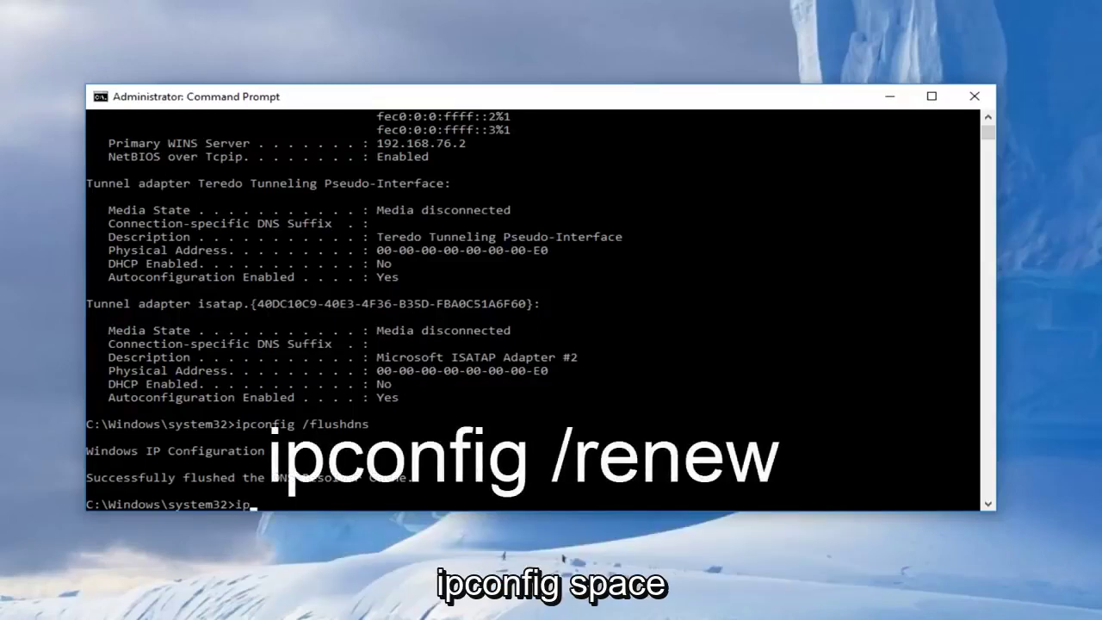
pyautogui.write('config')
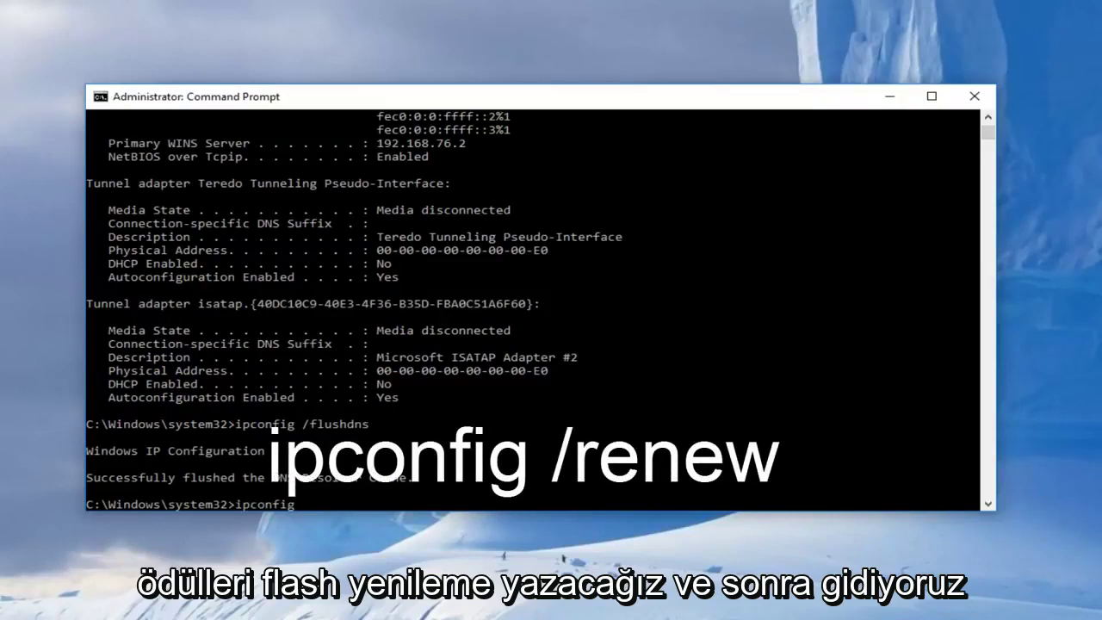
pyautogui.write(' /renew')
pyautogui.press('Return')
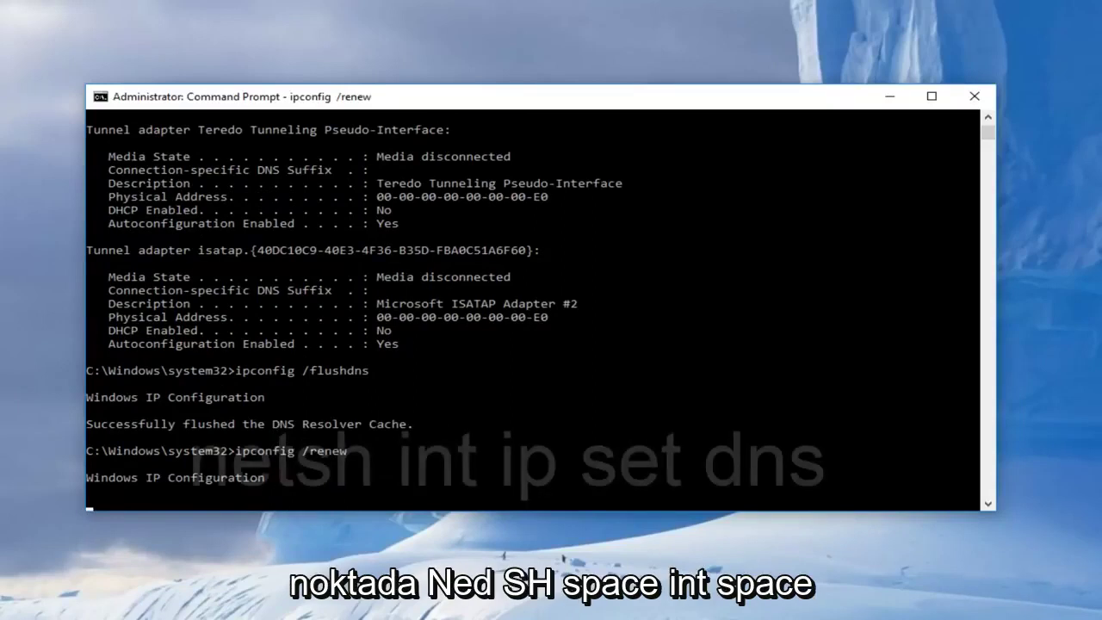
# Run 'netsh int ip set dns', then 'netsh winsock reset' to reset the Winsock Catalog
pyautogui.write('net')
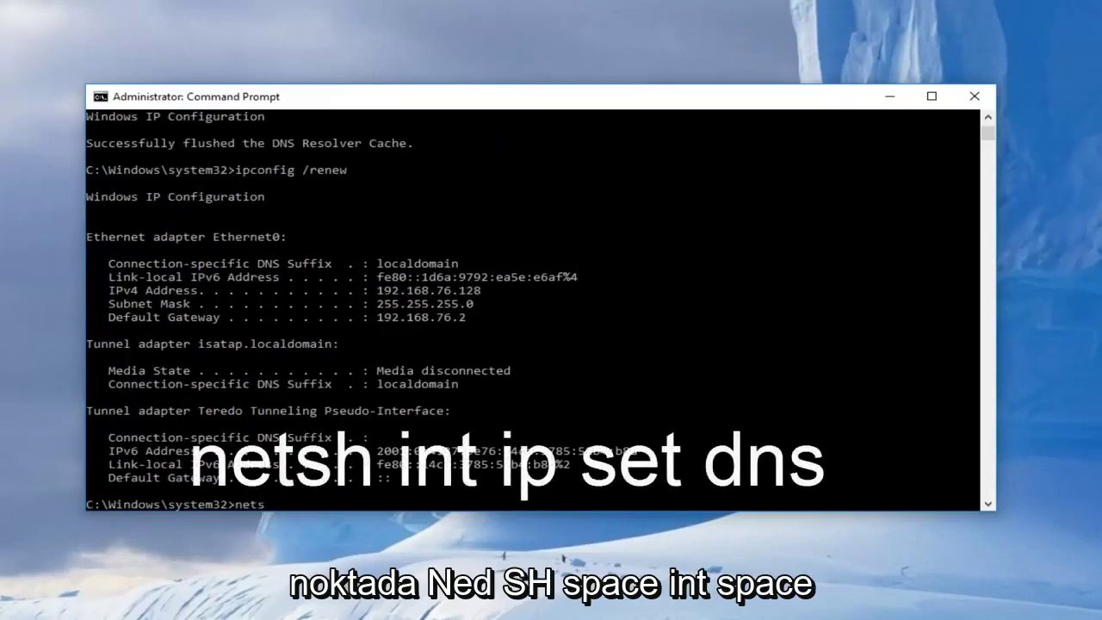
pyautogui.write('sh int')
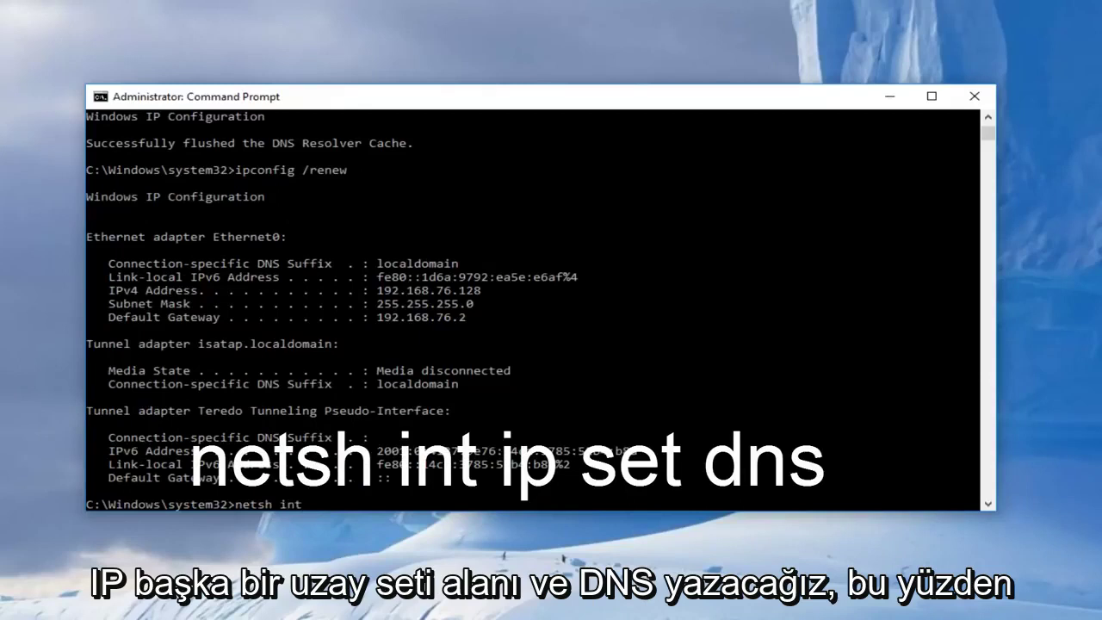
pyautogui.write(' ip set dns')
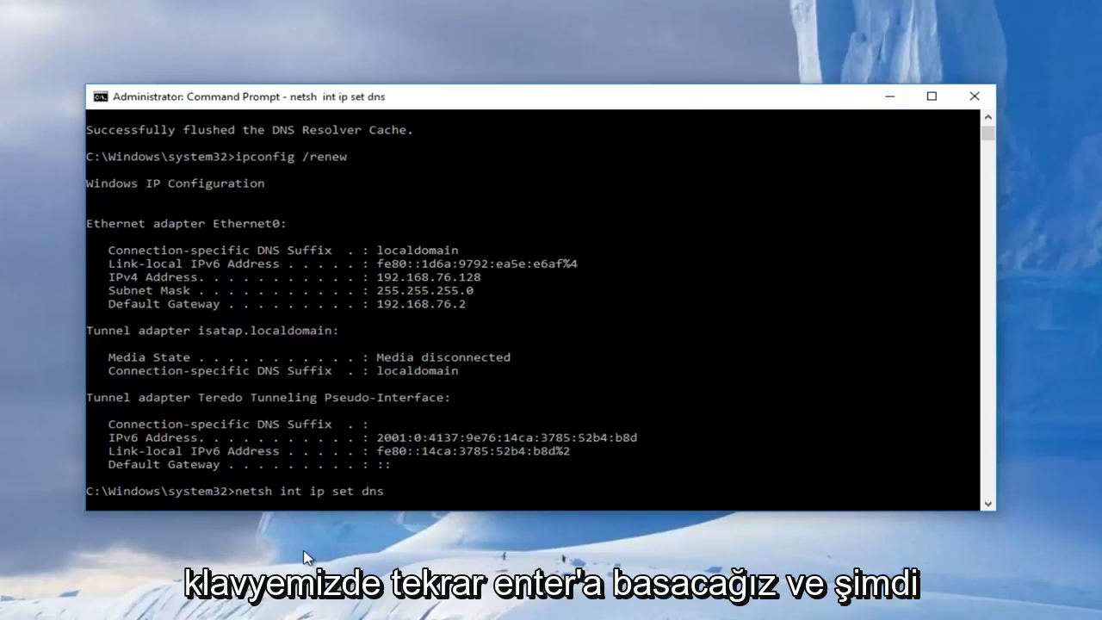
pyautogui.press('Return')
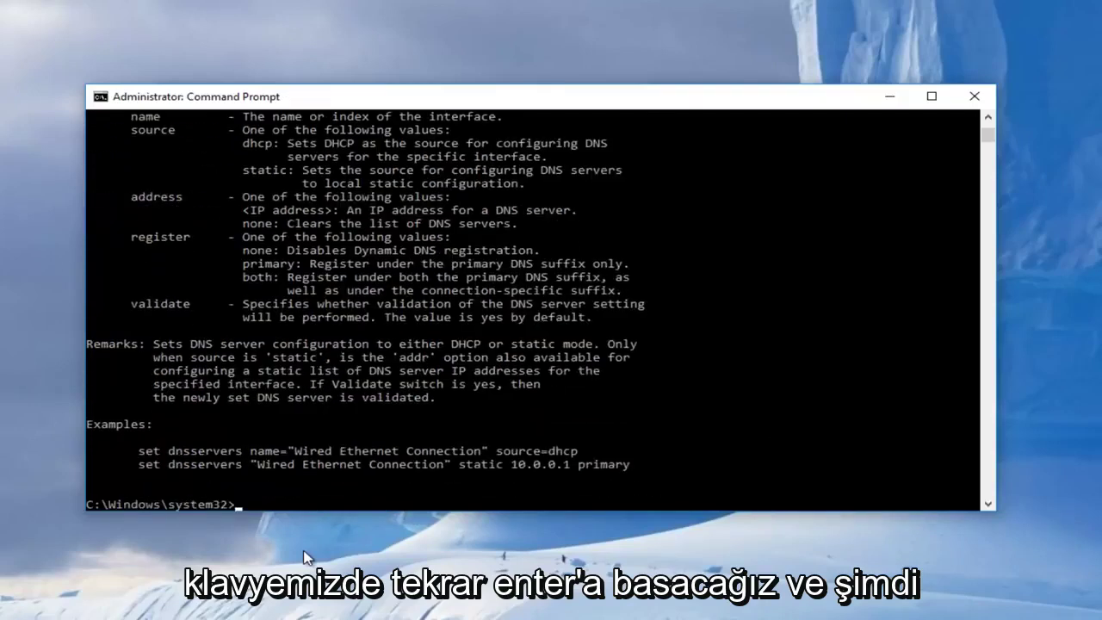
pyautogui.write('net')
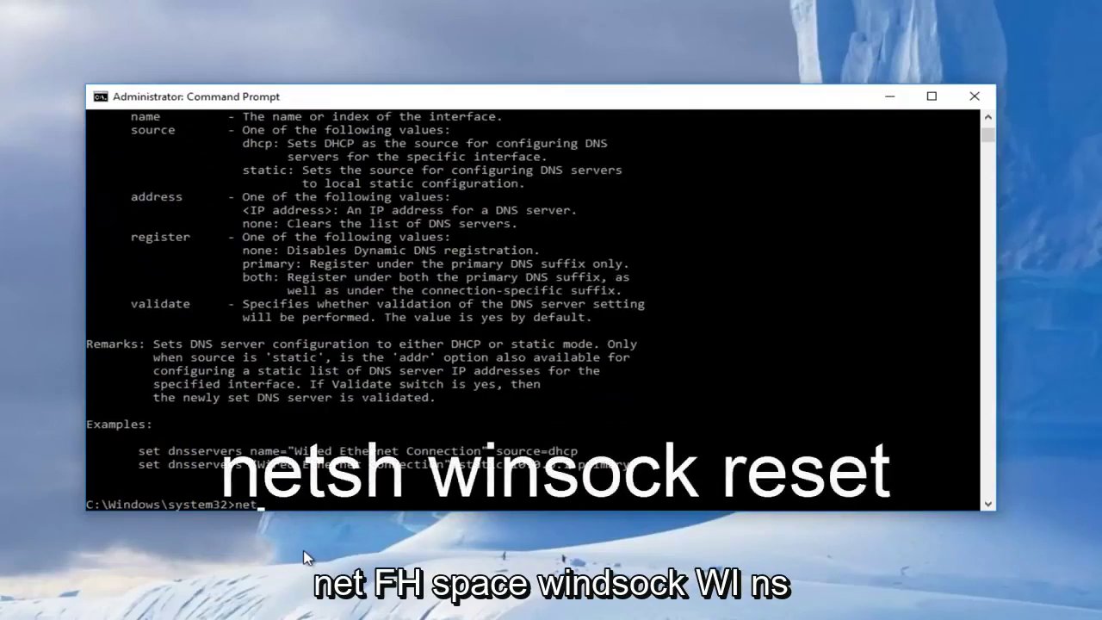
pyautogui.write('sh winsock')
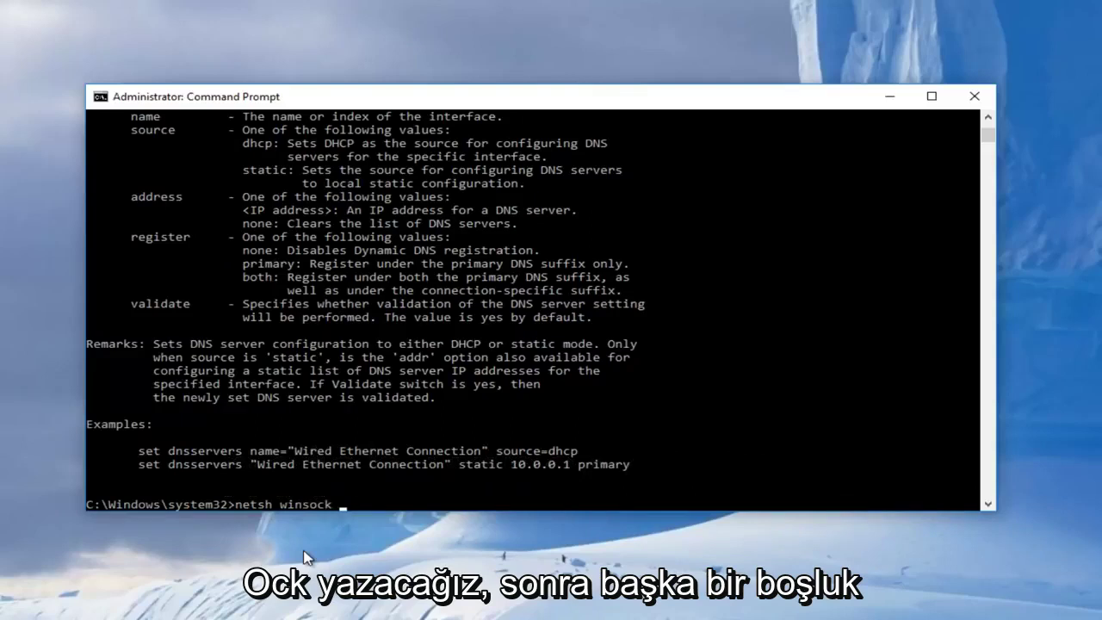
pyautogui.write(' reset')
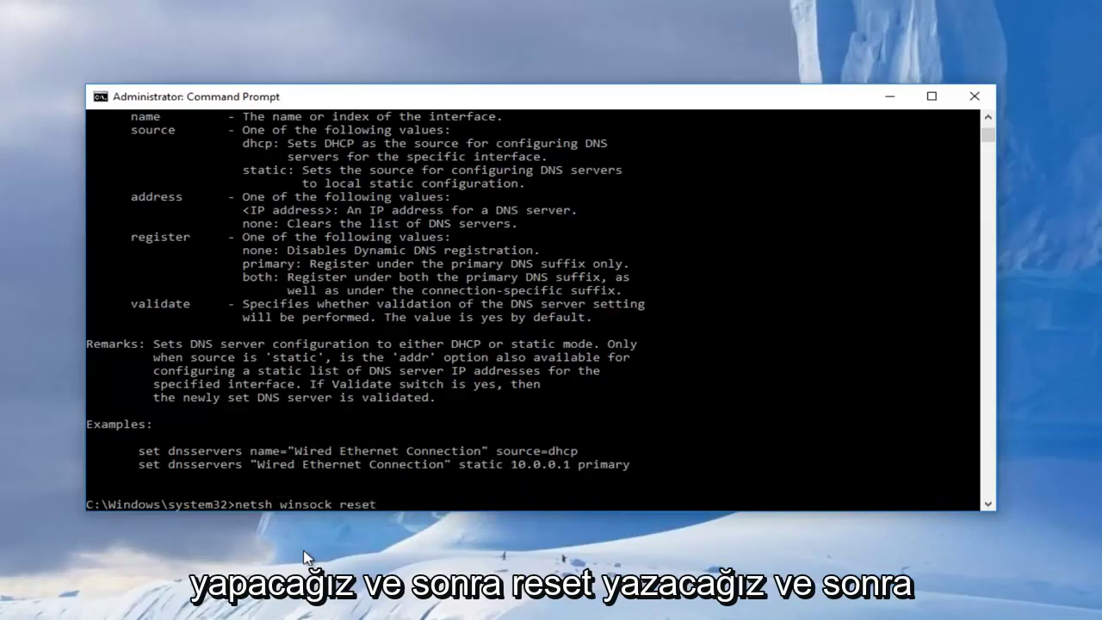
pyautogui.press('Return')
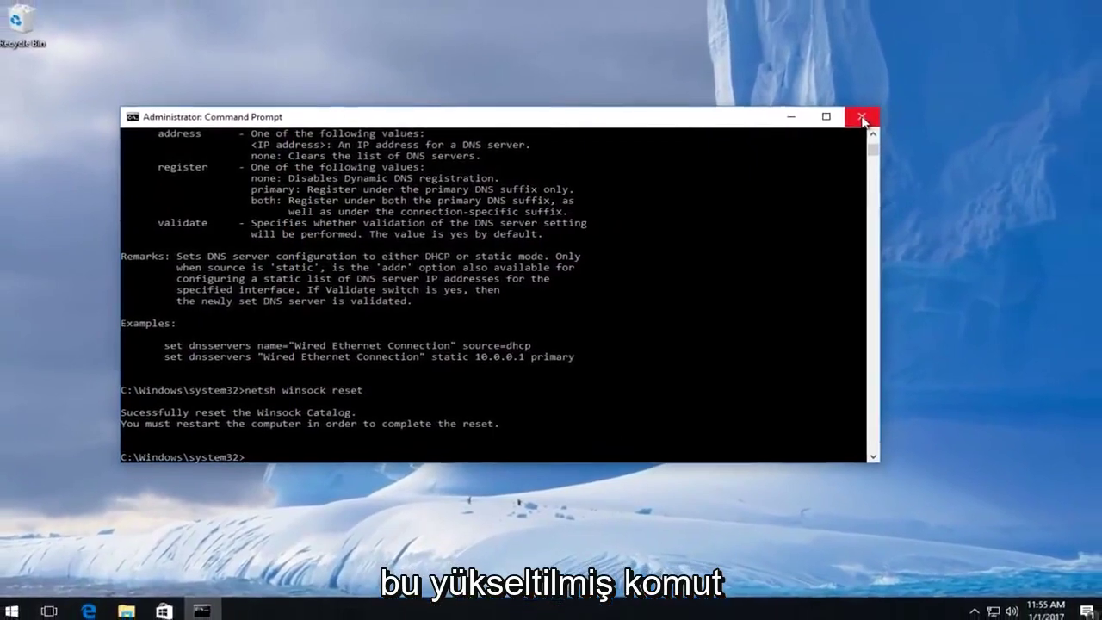
# Close the admin Command Prompt and restart Windows from the Start menu's Power options
pyautogui.click(855, 120)
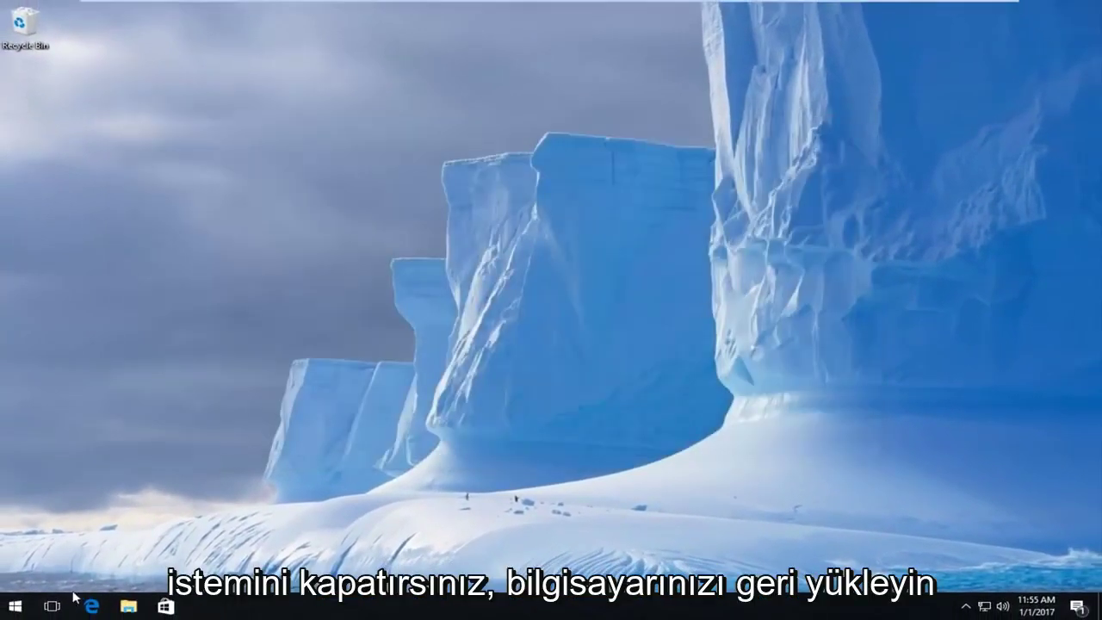
pyautogui.click(21, 610)
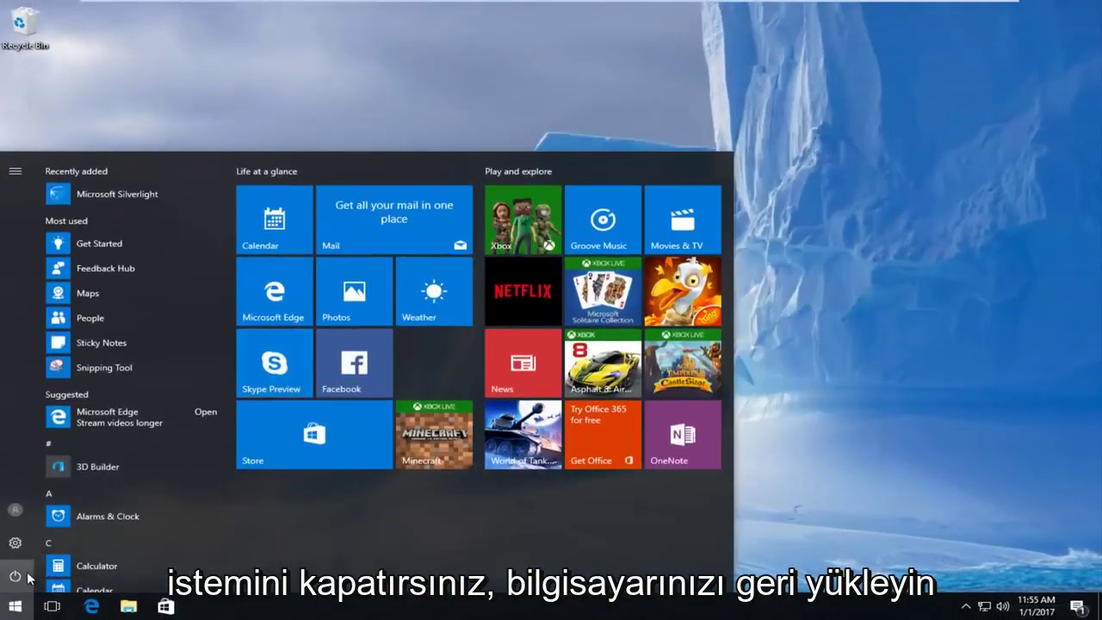
pyautogui.click(26, 577)
pyautogui.click(37, 538)
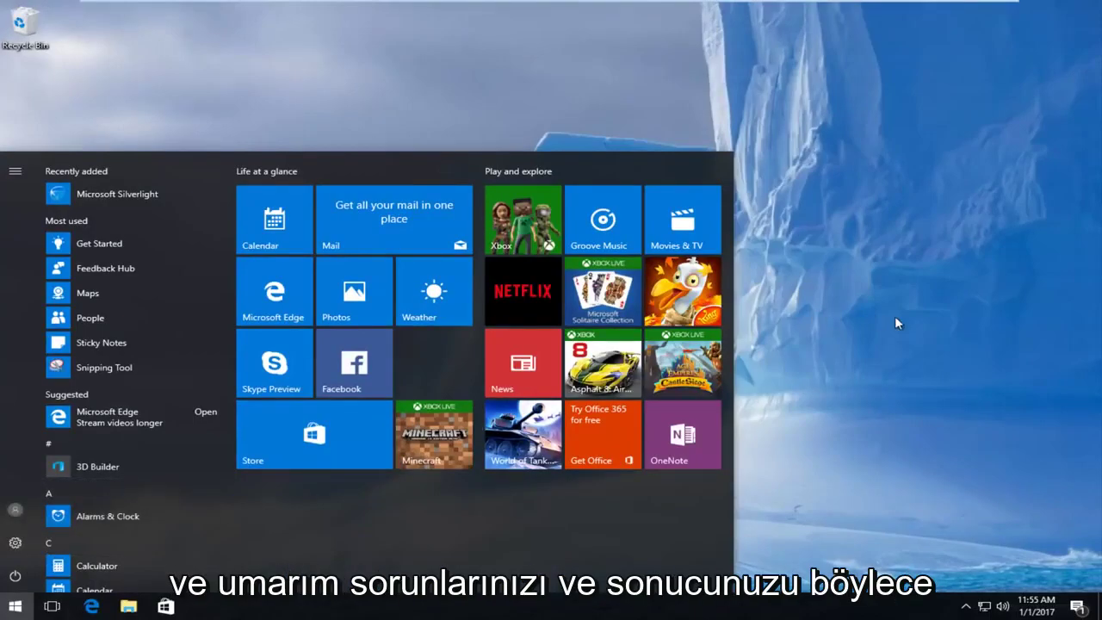